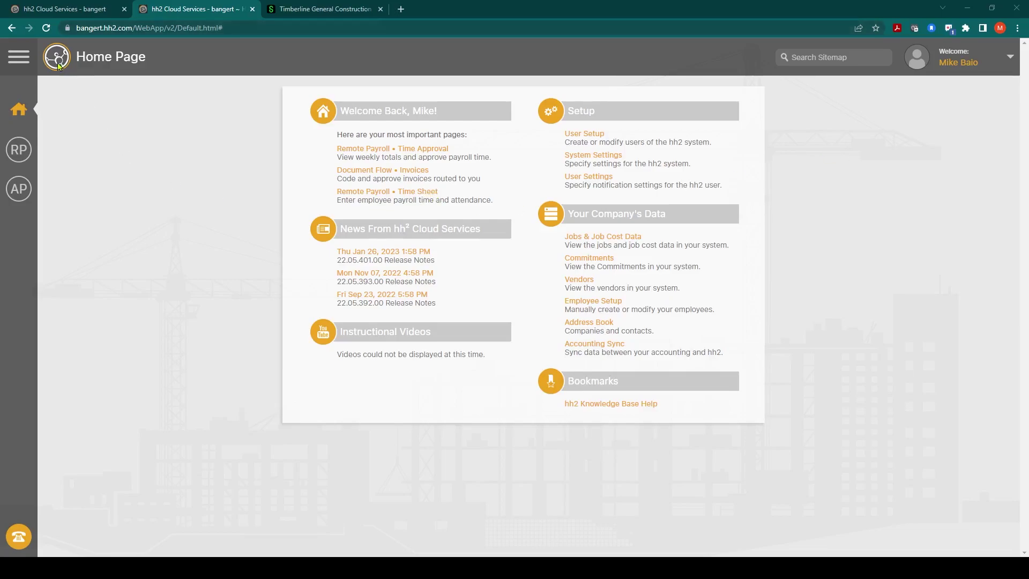
Open the Labor Time Sheet page, checking the employee picker without changing anything
click(23, 149)
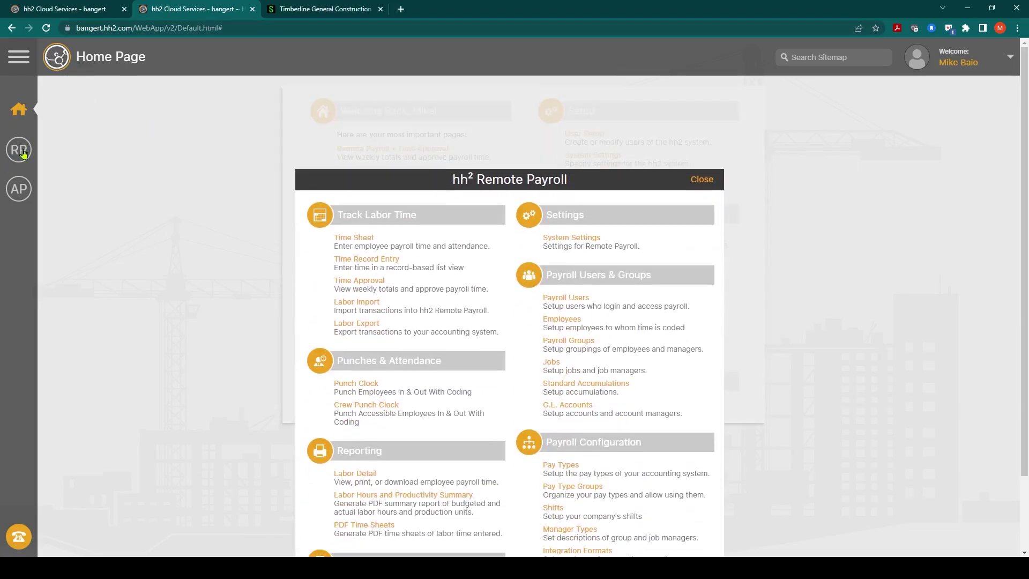
click(348, 239)
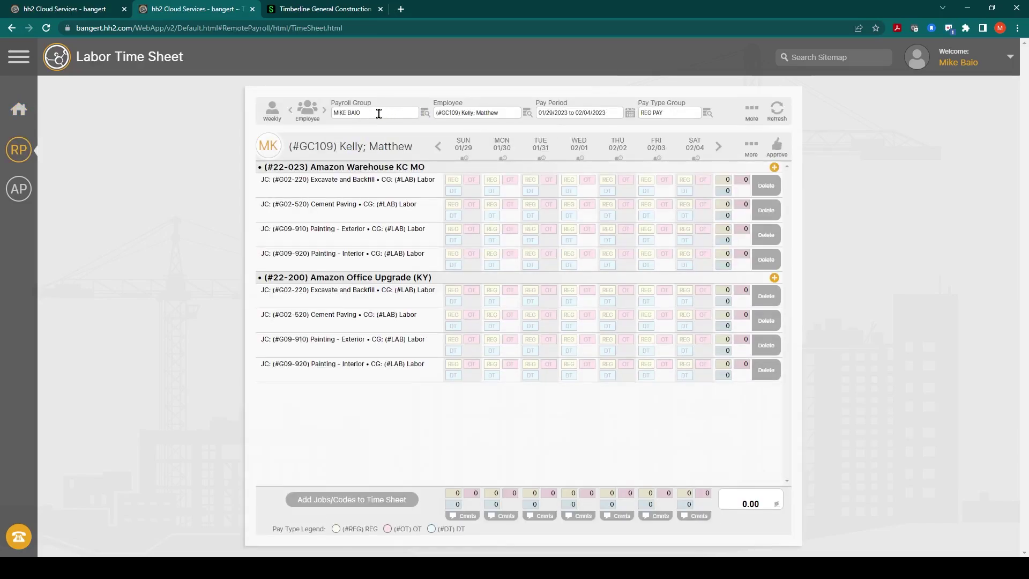
click(525, 114)
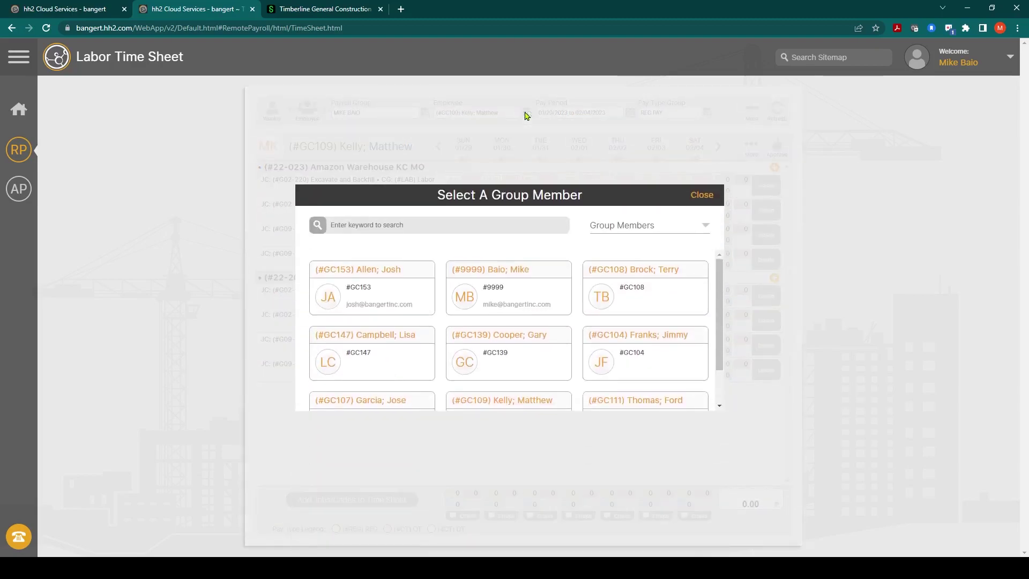
click(691, 200)
click(552, 295)
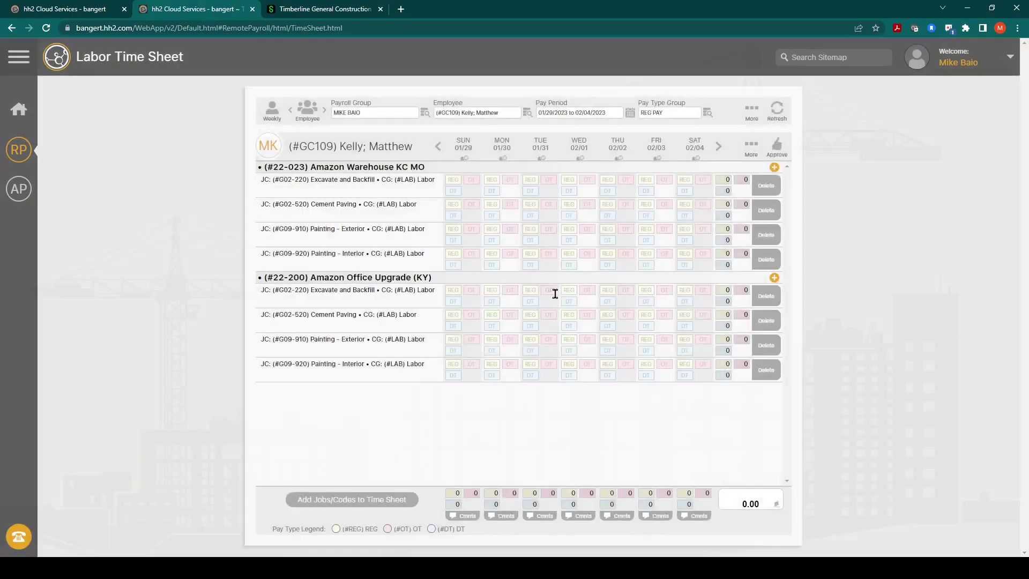
Switch the time sheet to daily view, then back to weekly view for 01/29/2023–02/04/2023
click(272, 113)
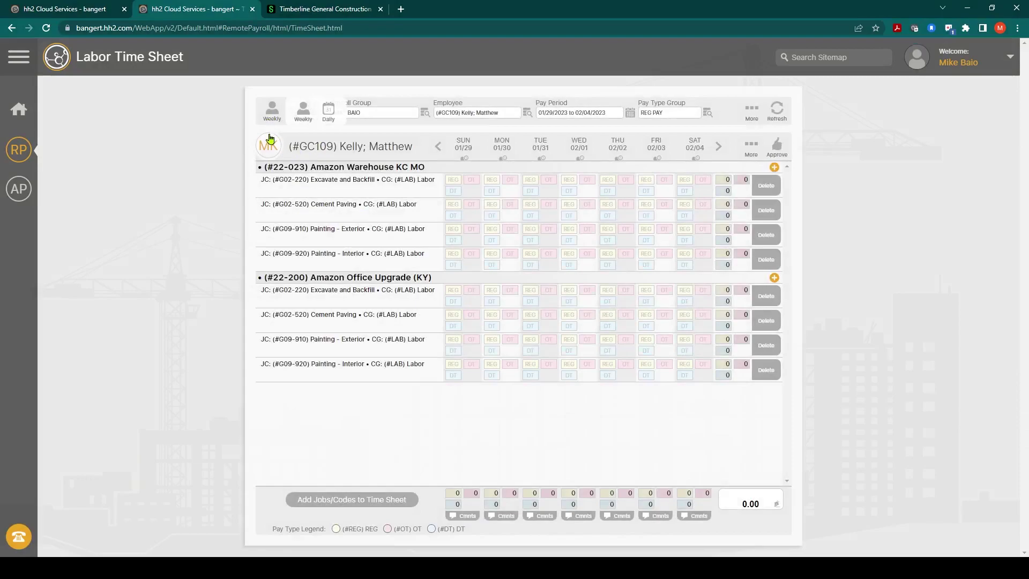
click(323, 113)
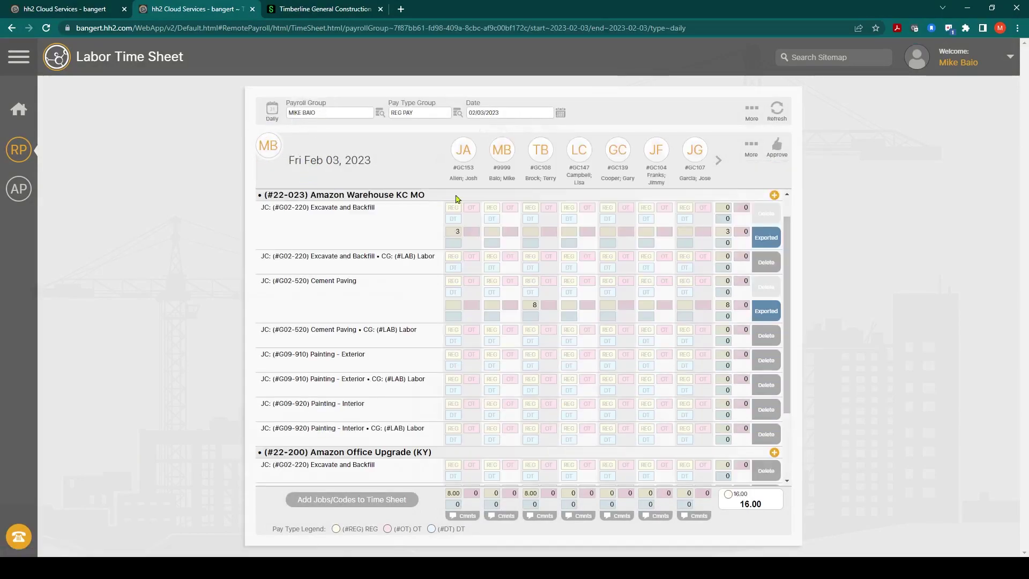
click(272, 115)
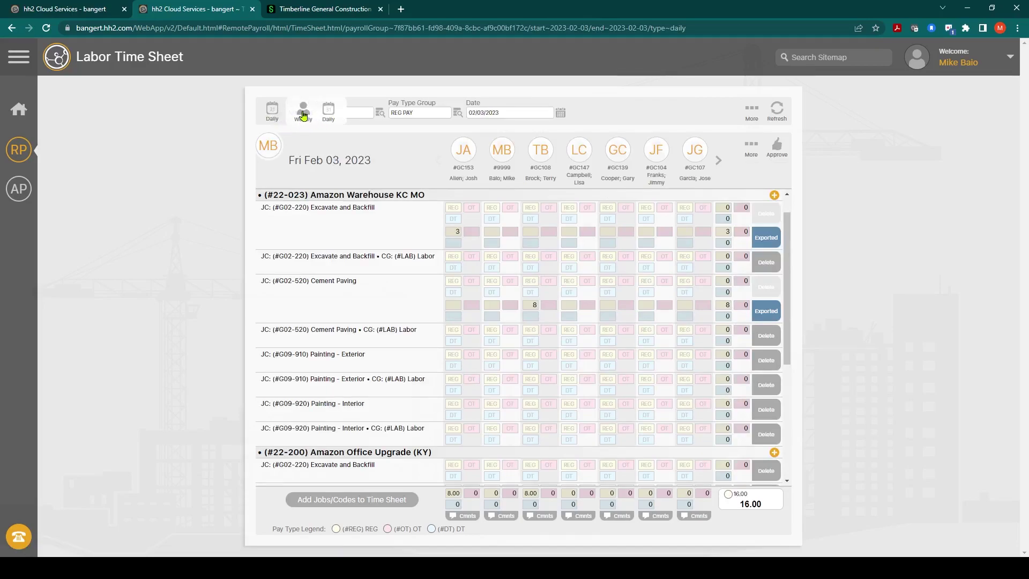
click(303, 116)
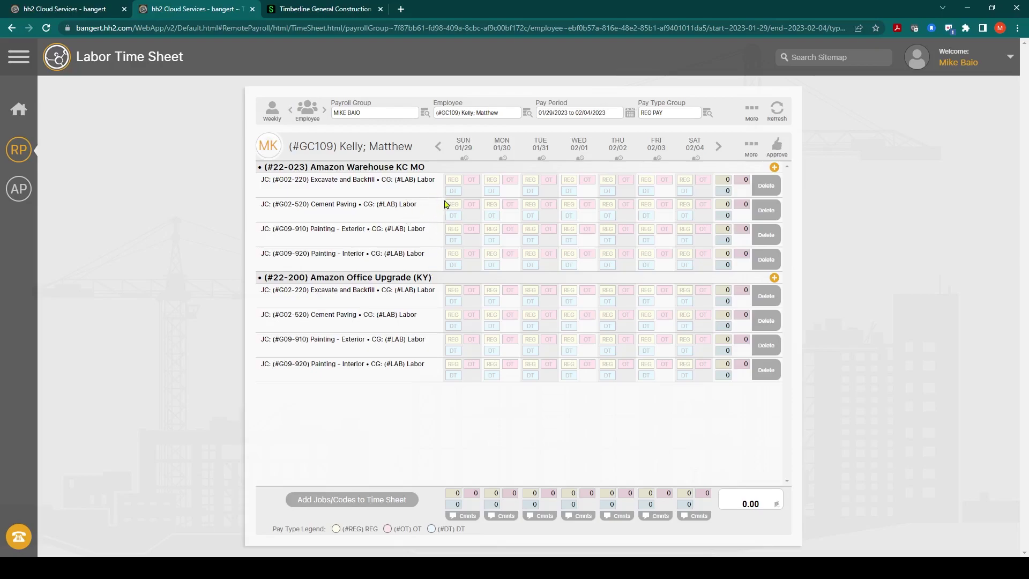
Enter Monday hours (4 and 4) and Tuesday hours (2 exterior painting, 6 cement paving)
click(489, 179)
text(4)
click(498, 180)
text(4)
click(529, 229)
text(2)
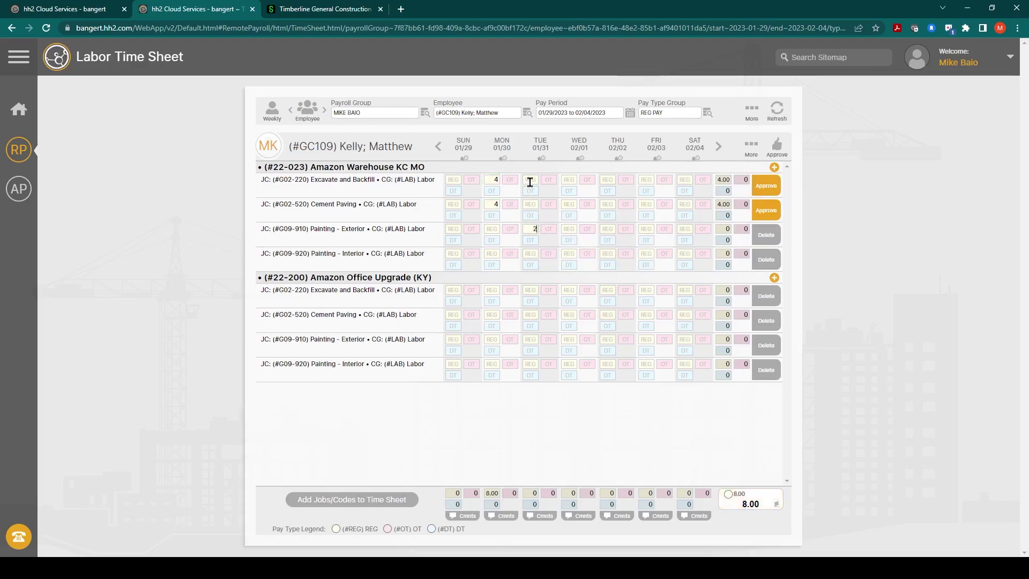
click(534, 207)
text(6)
Add another 6 hours, then Wednesday office cement paving with 2 REG and 2 OT hours
text(6)
click(570, 314)
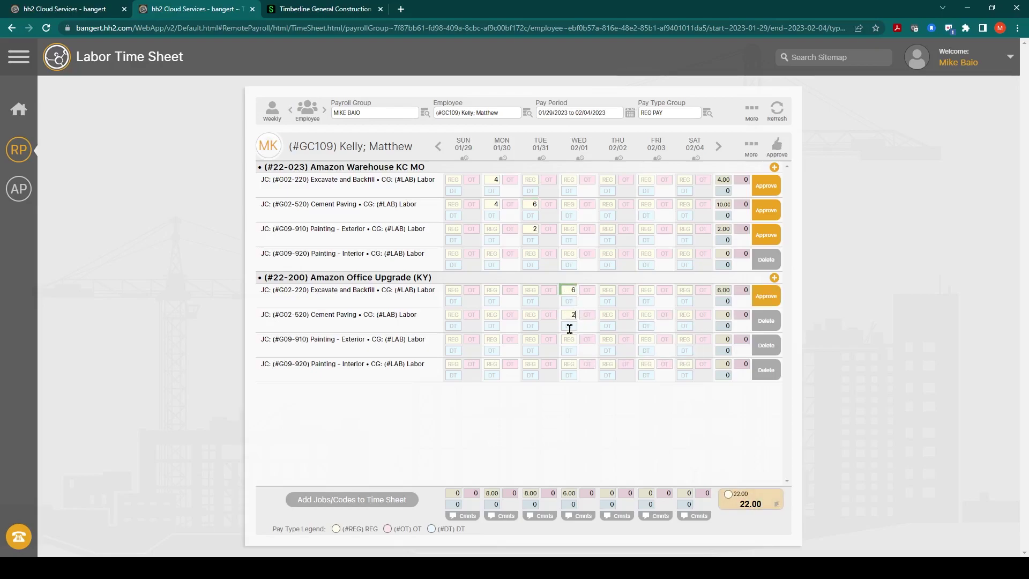
text(2)
key(Tab)
text(2)
click(561, 302)
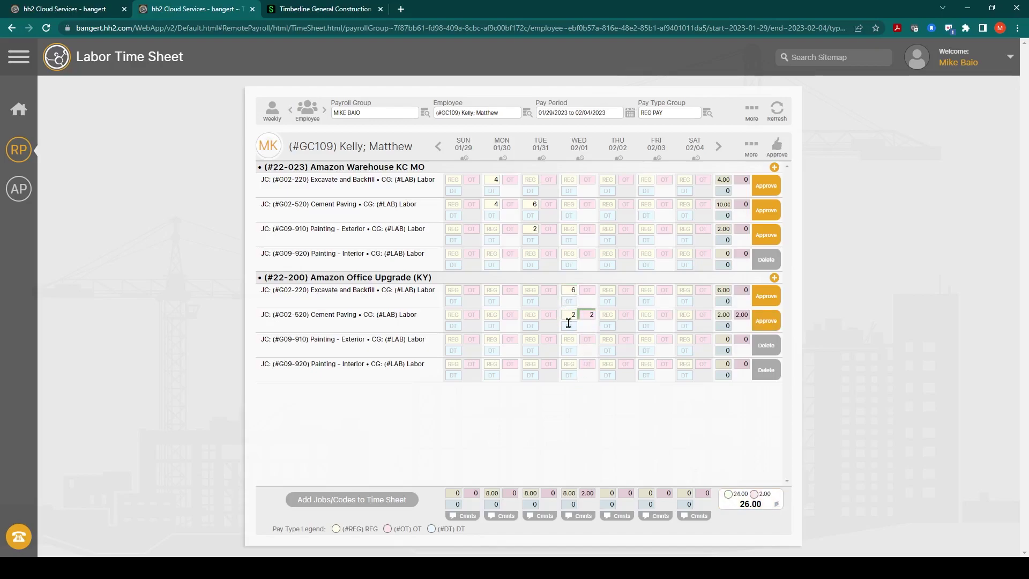
Save the Wednesday daily comment 'Had to stay over, we hit a gas line'
click(571, 520)
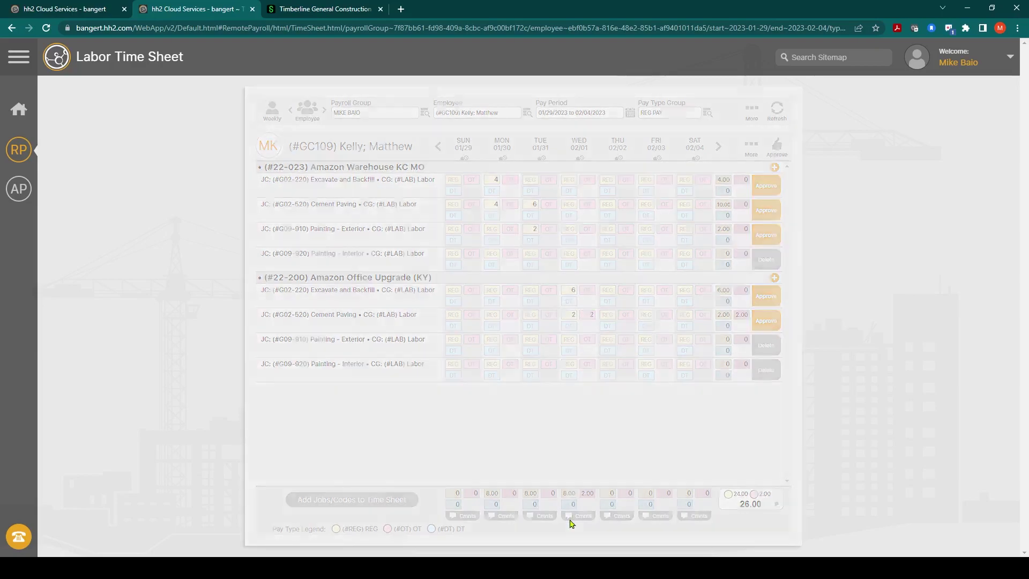
click(395, 296)
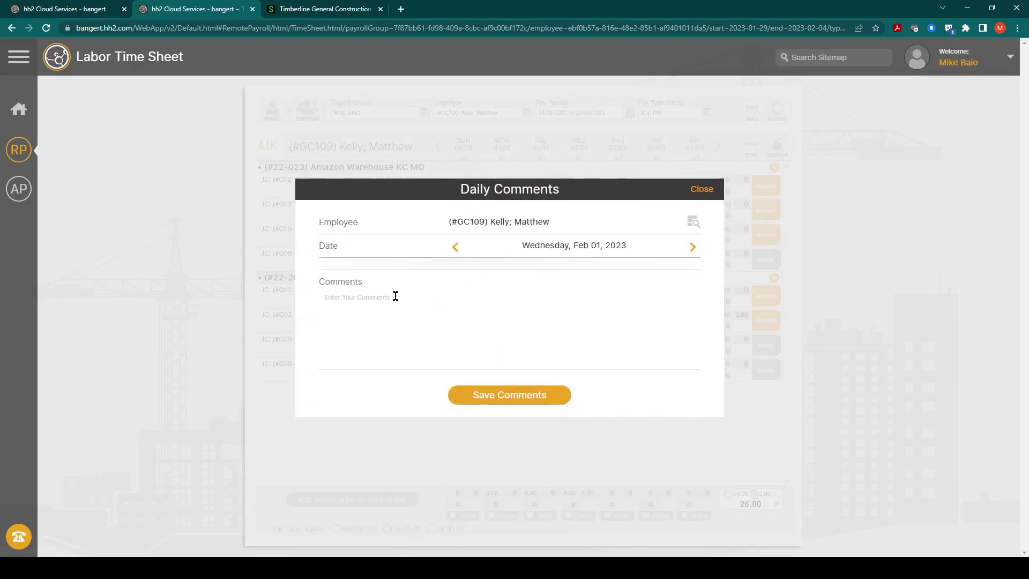
text(Had to stay over, we hit a gas line)
click(527, 395)
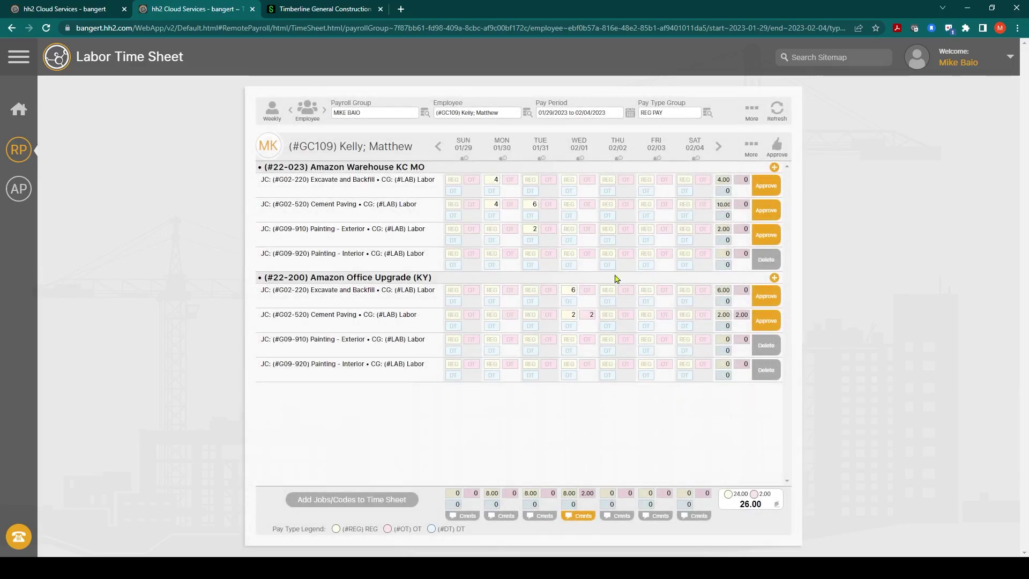
Enter 8 hours each for Thursday and Friday, bringing the week to 42.00 hours
click(608, 205)
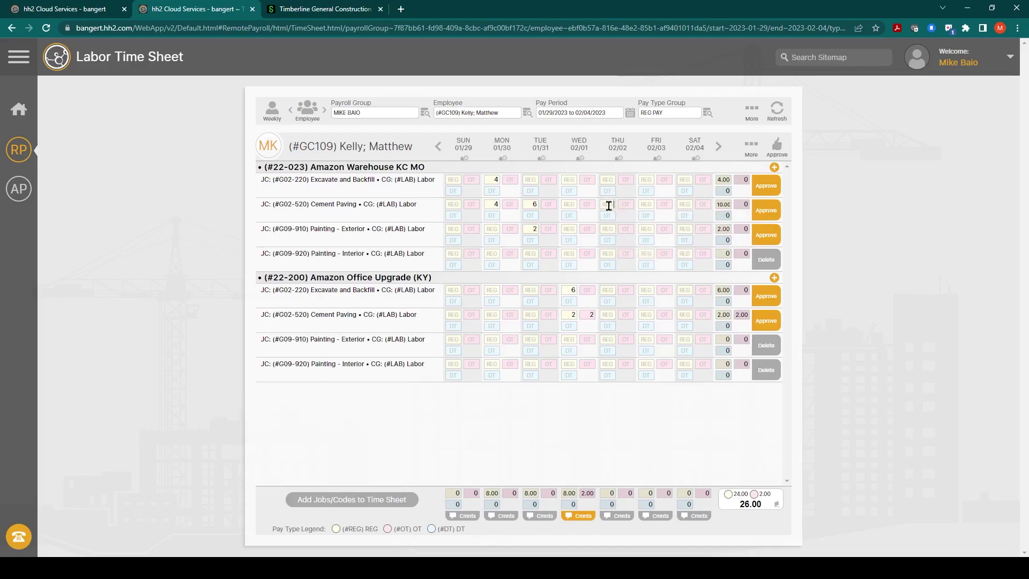
text(8)
click(646, 289)
text(8)
click(643, 414)
Approve the employee's 42-hour time sheet and confirm the approval
click(778, 147)
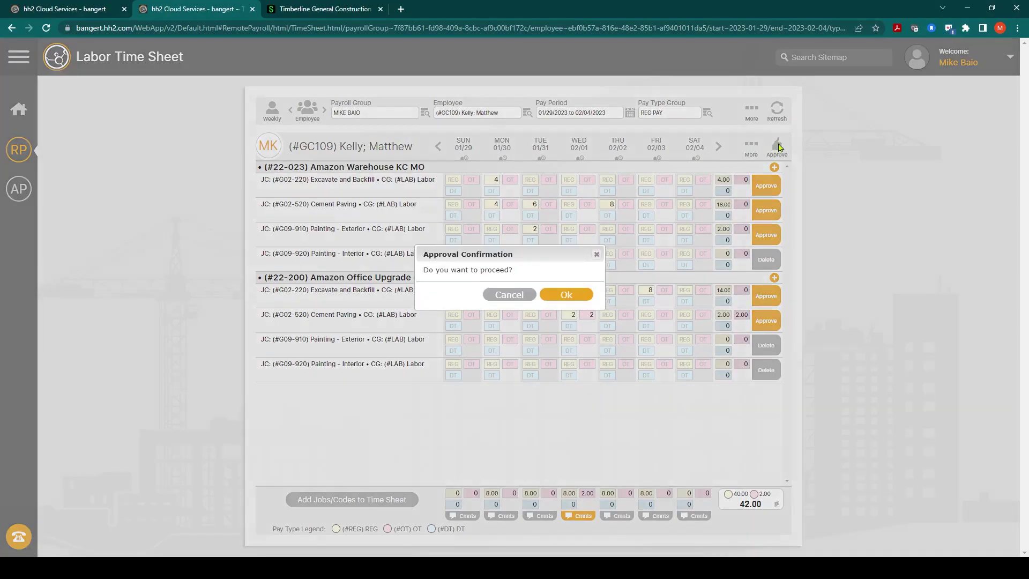
click(563, 293)
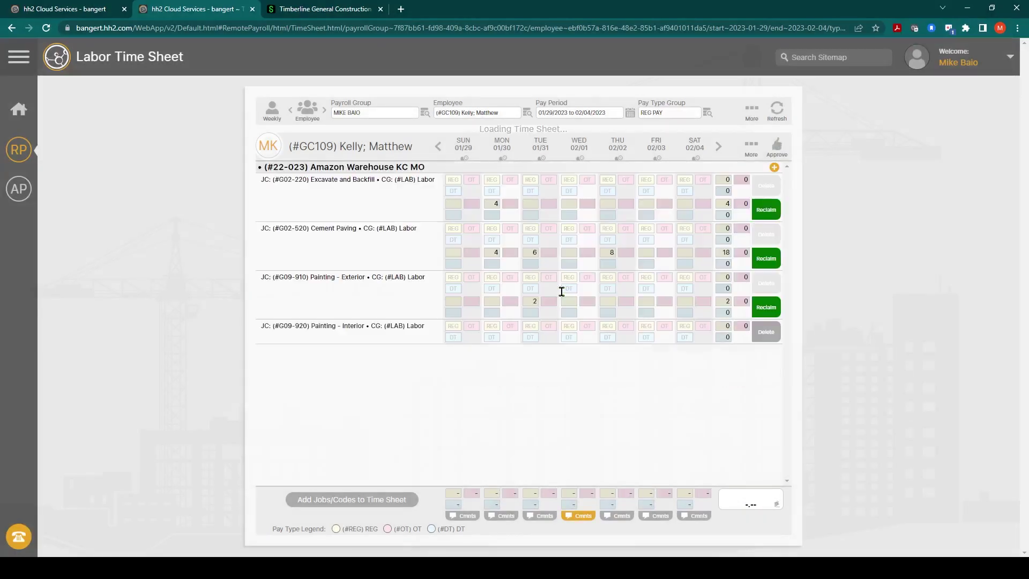
click(20, 155)
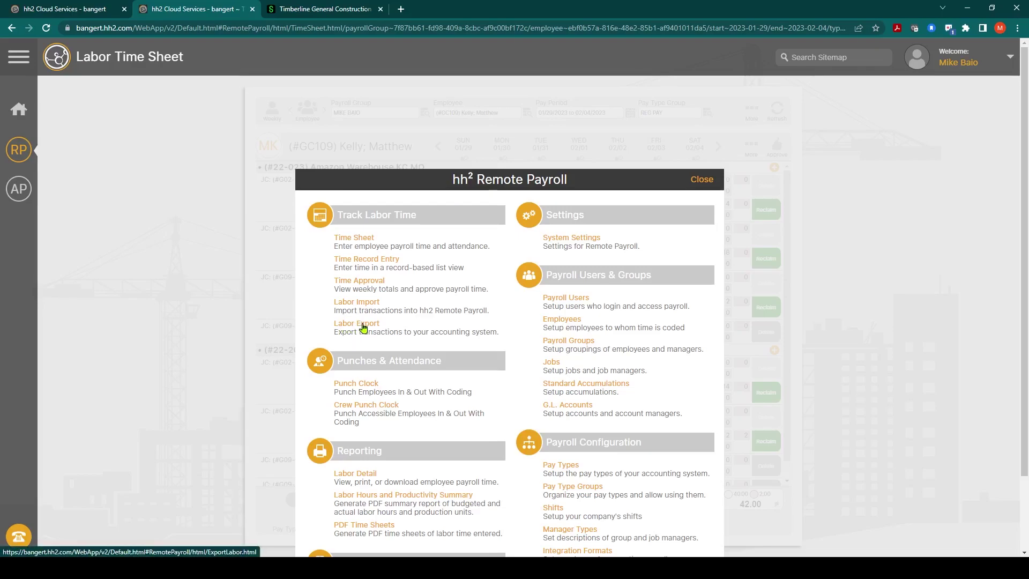
Export approved labor for Jan 29–Feb 04, 2023, finishing with 9 succeeded and 0 failed
click(363, 328)
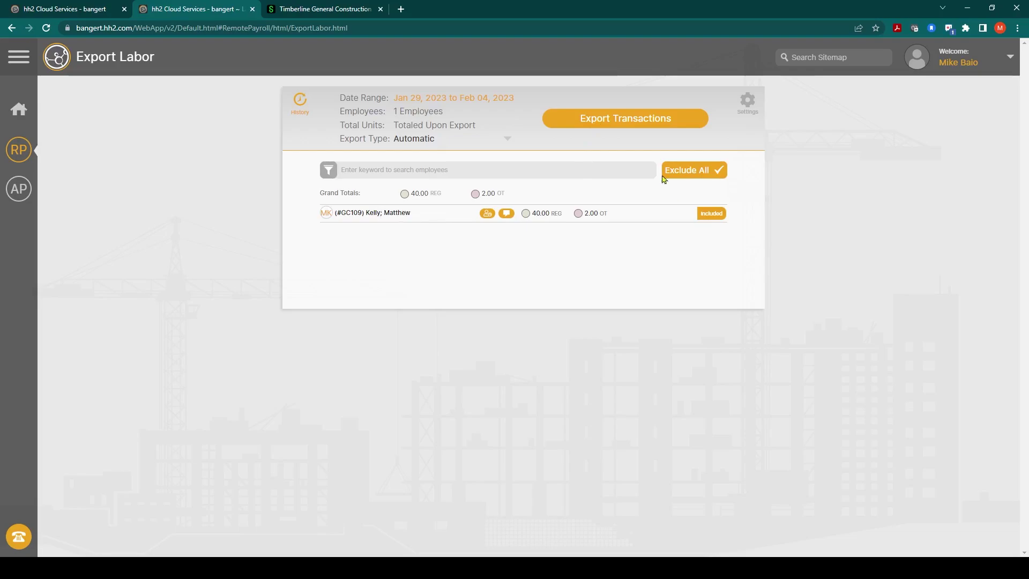
click(616, 125)
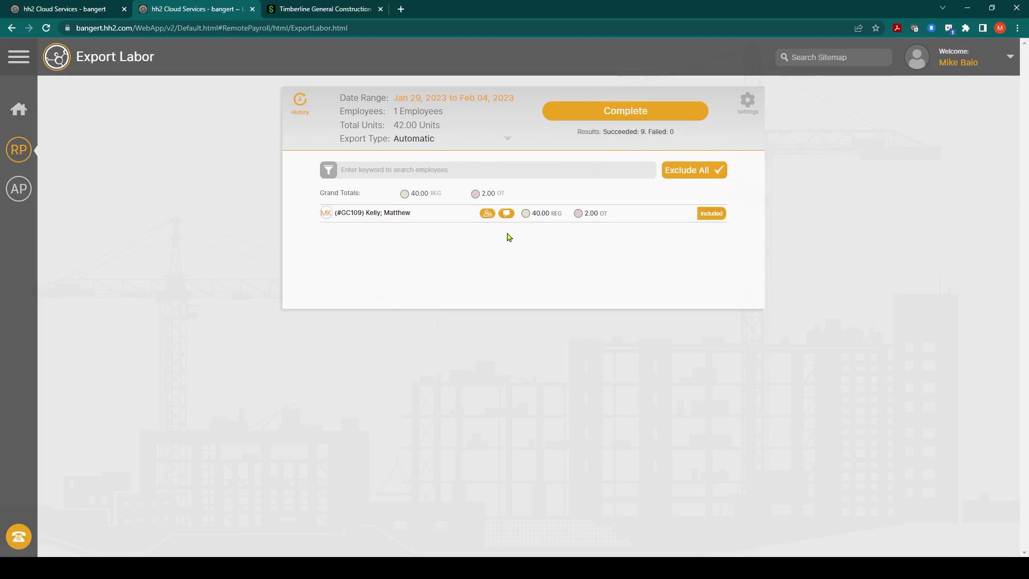
In Sage Intacct, view Construction Payroll timesheets for Weekly - Hourly, week 01/29/2023–02/04/2023
click(324, 8)
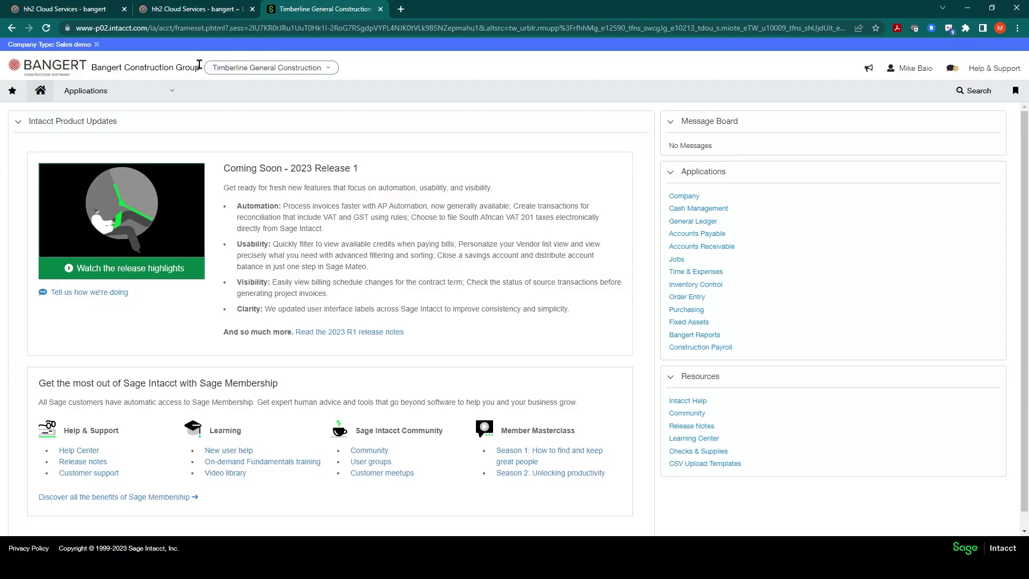
mouse_move(121, 96)
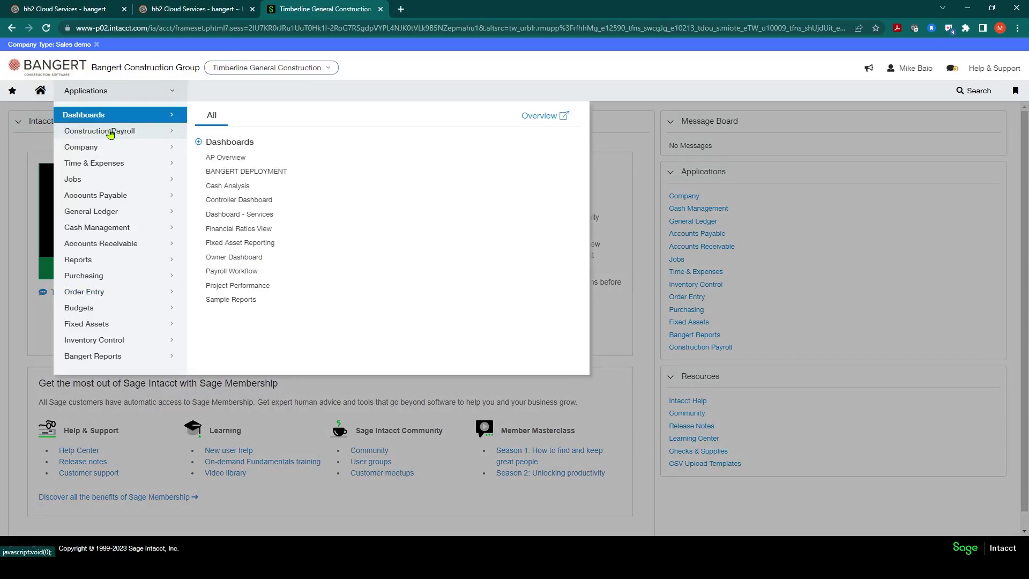
mouse_move(110, 134)
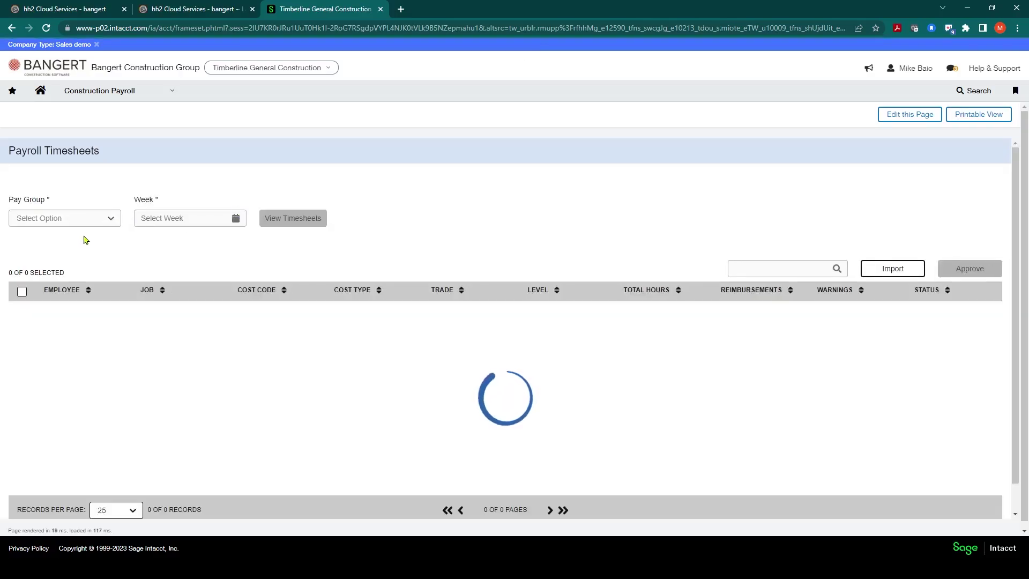
click(112, 221)
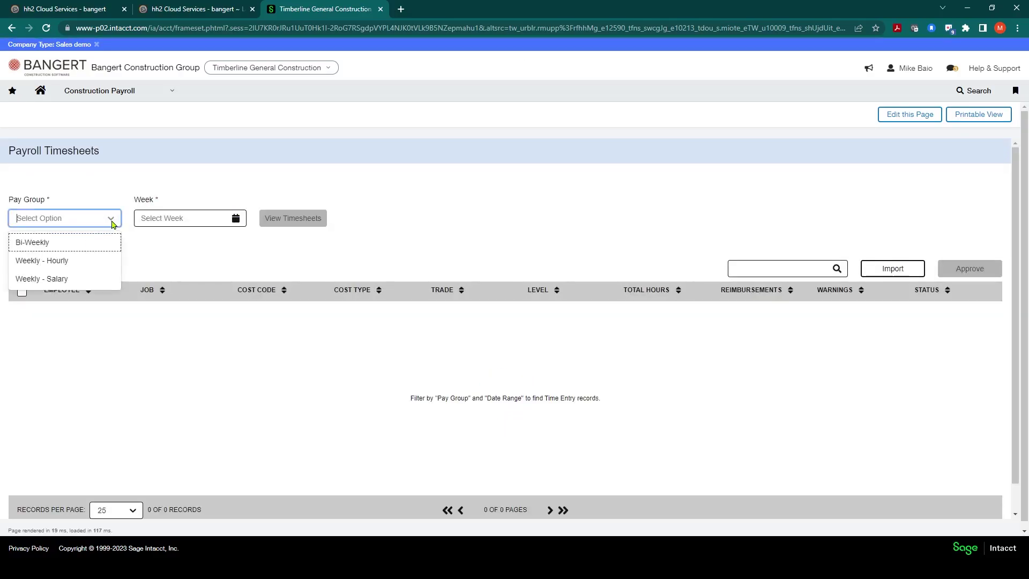
click(76, 262)
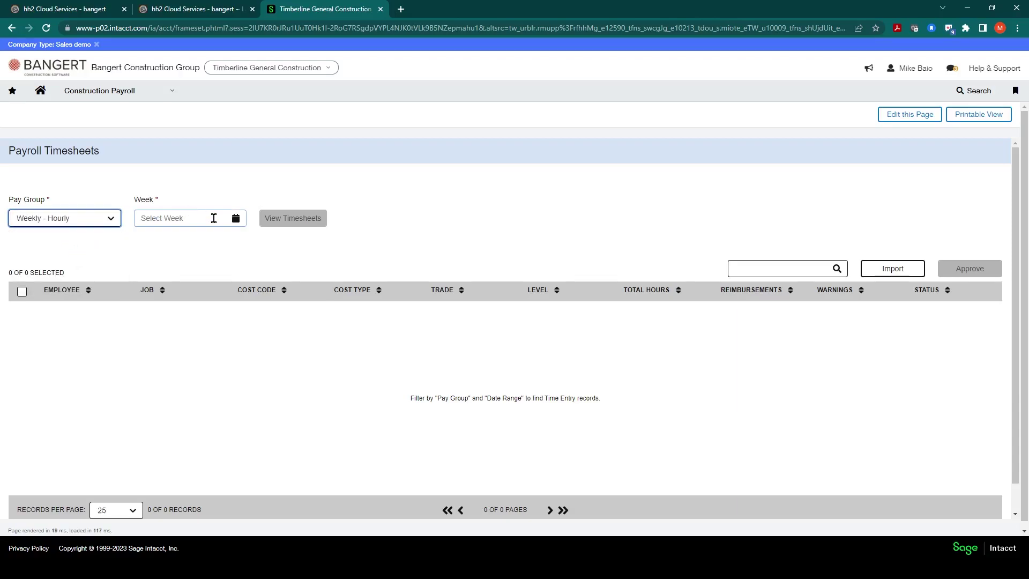
click(235, 219)
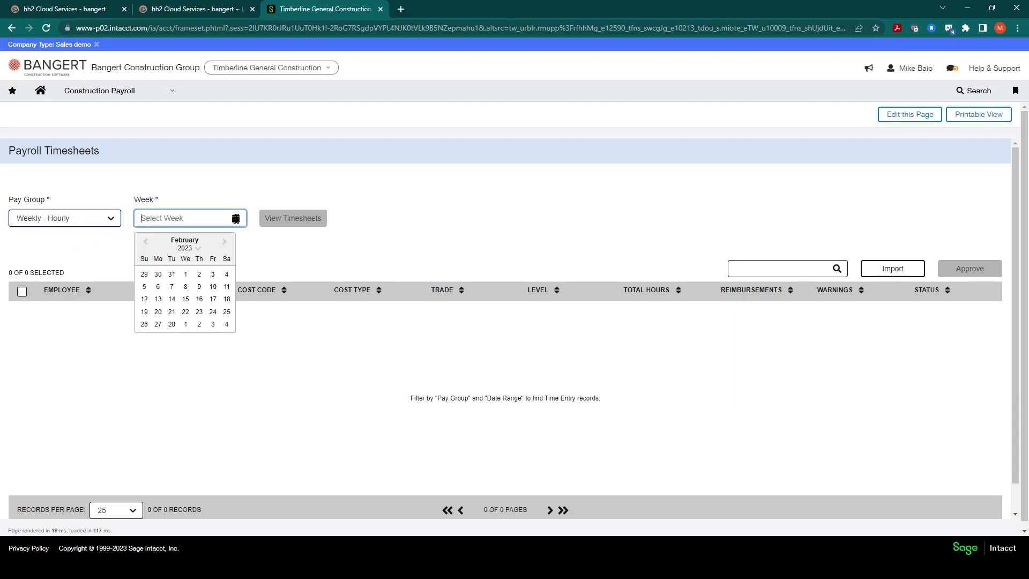
click(227, 276)
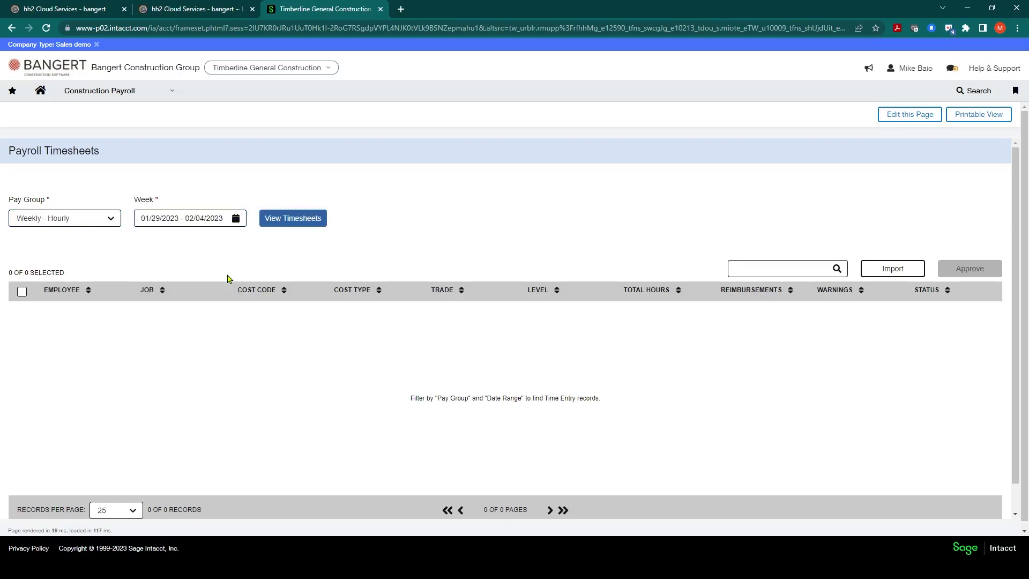
click(289, 219)
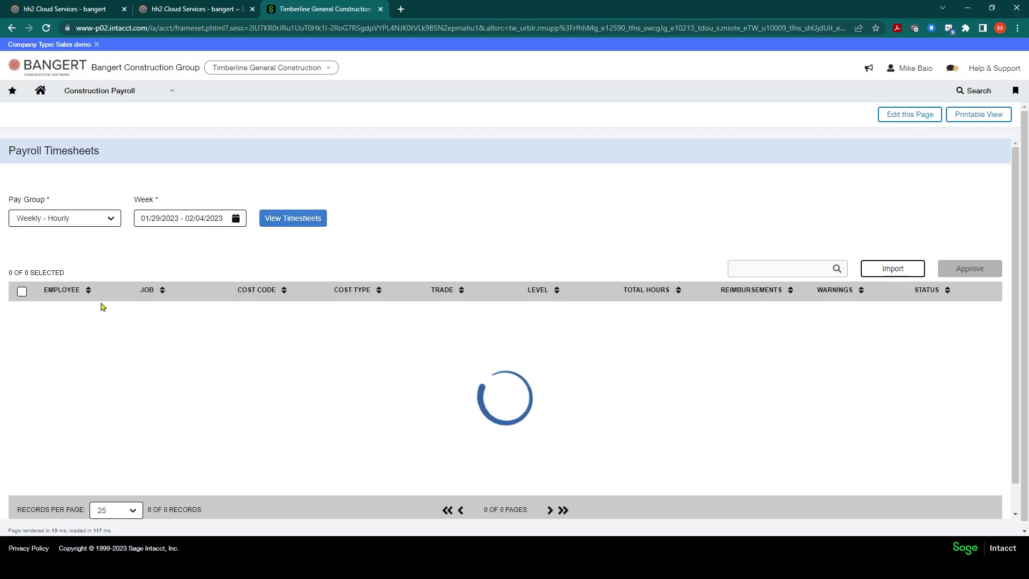
Expand the Pending employee's timesheet and review its job hours and gas-line overtime comment
scroll(101, 303, down, 2)
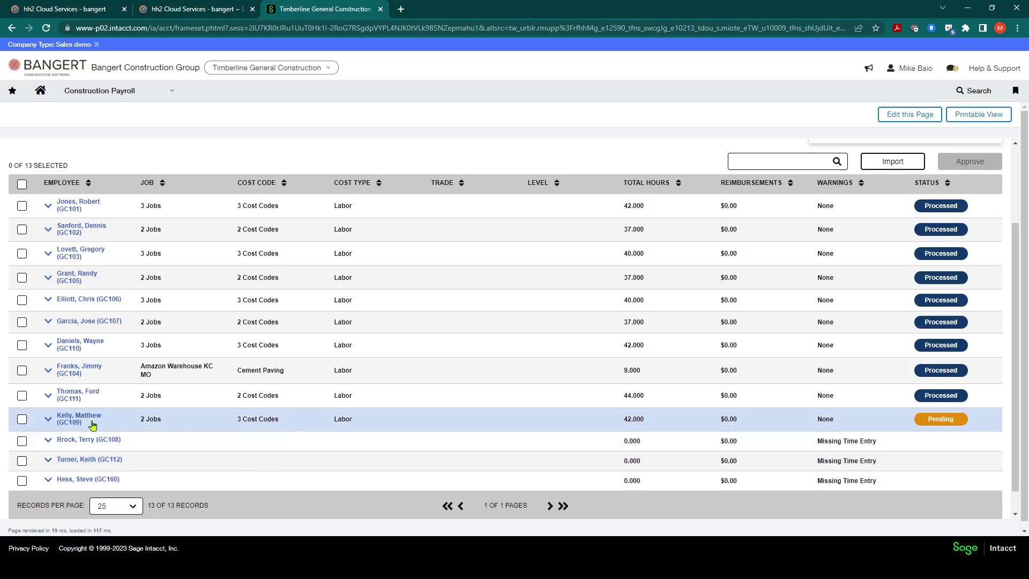
click(48, 419)
scroll(214, 356, down, 4)
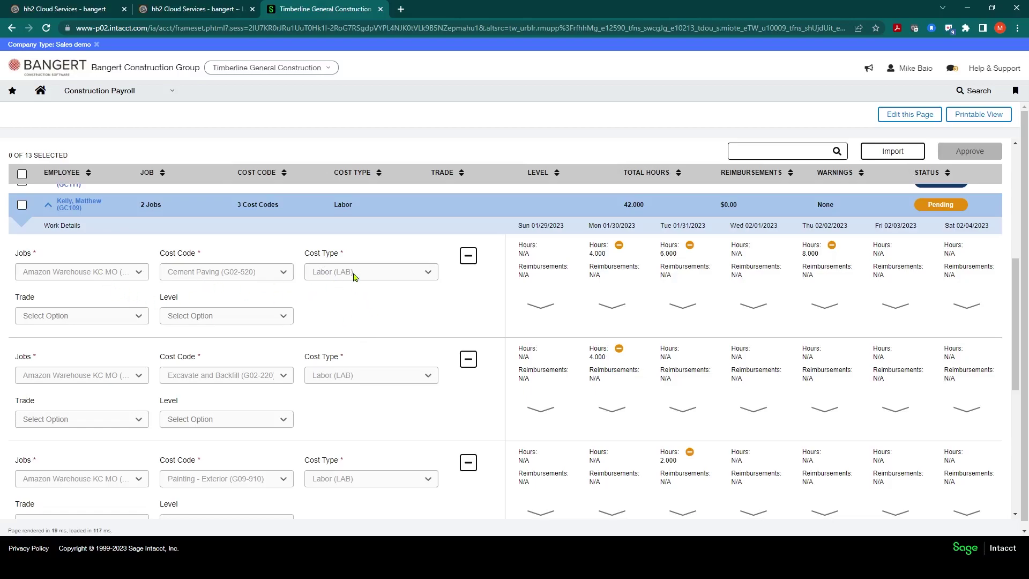
scroll(217, 397, down, 2)
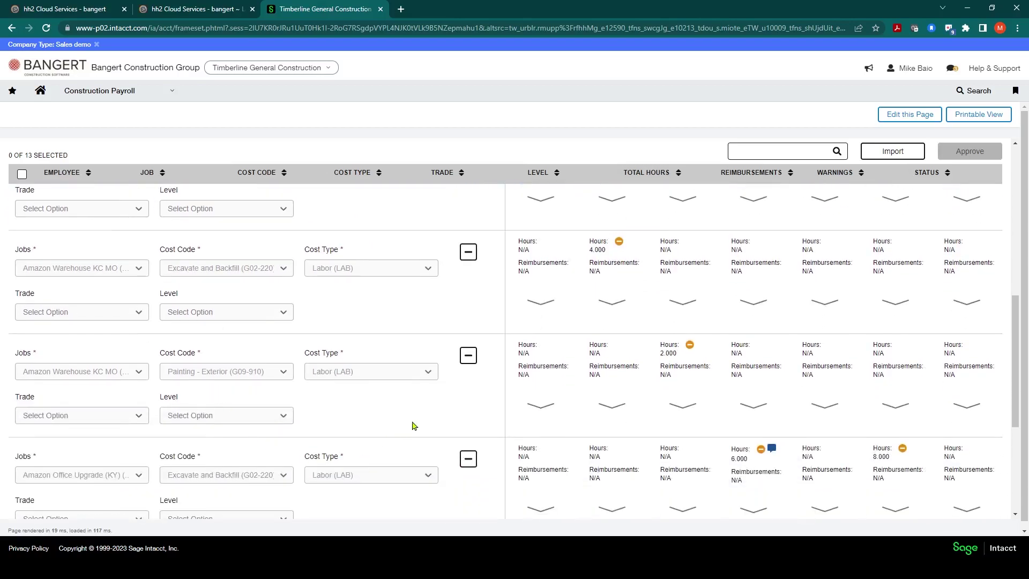
scroll(536, 397, up, 3)
scroll(600, 386, down, 4)
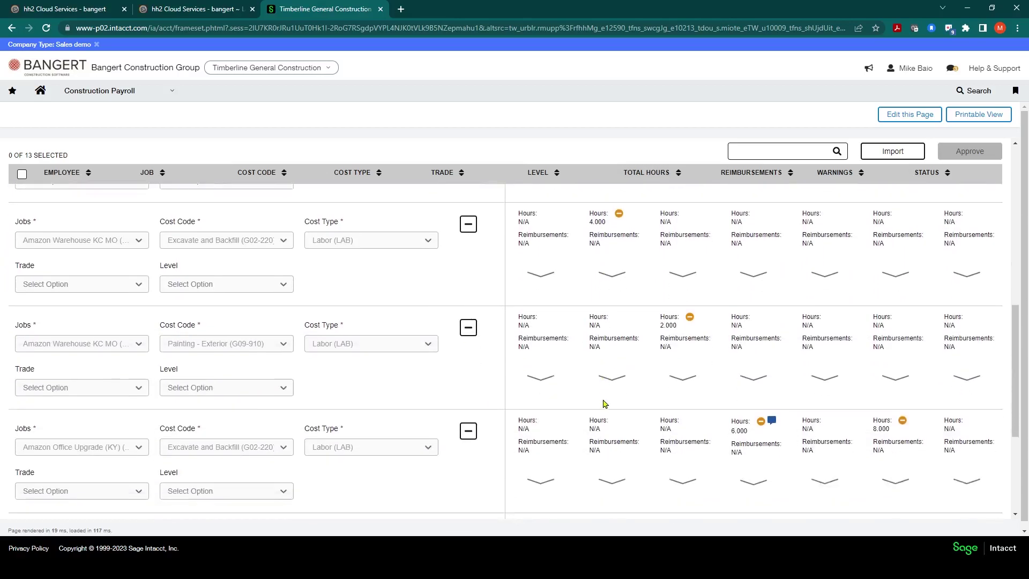
scroll(604, 404, down, 1)
mouse_move(773, 345)
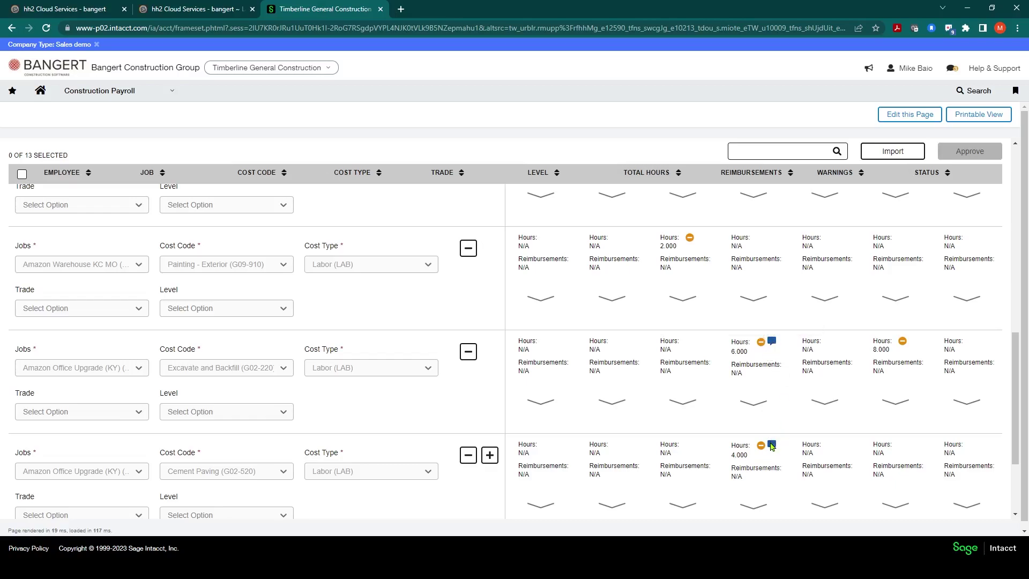
mouse_move(772, 446)
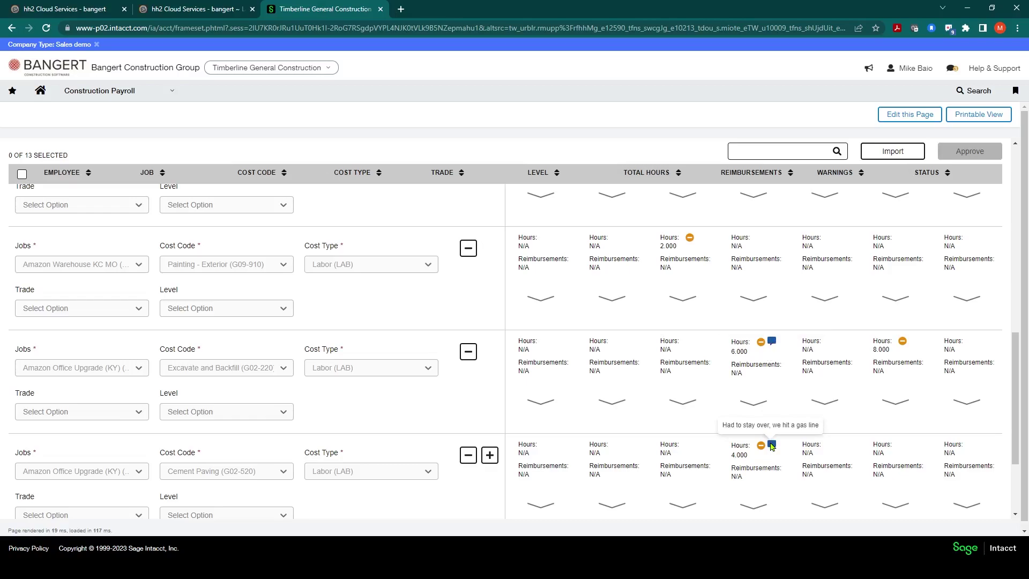
scroll(418, 280, up, 10)
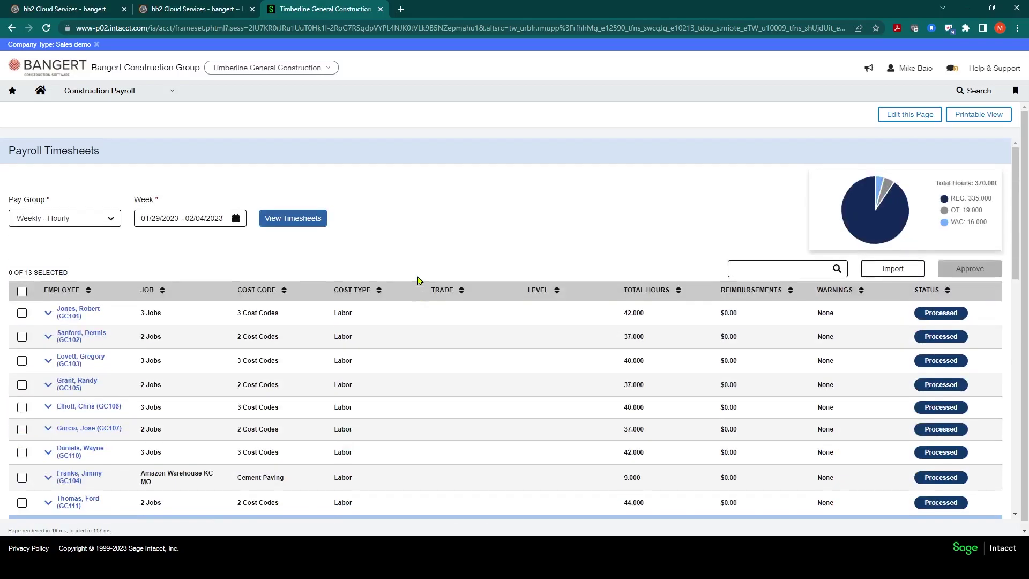
Approve the Pending employee's timesheet, confirm, and return to the hh2 Export Labor page
scroll(81, 425, down, 3)
click(51, 413)
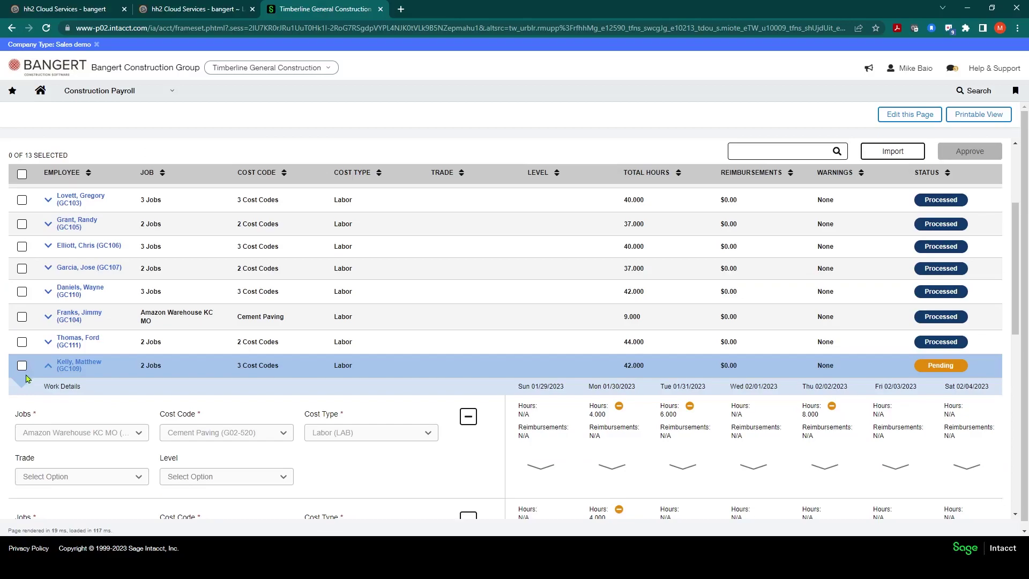
click(22, 367)
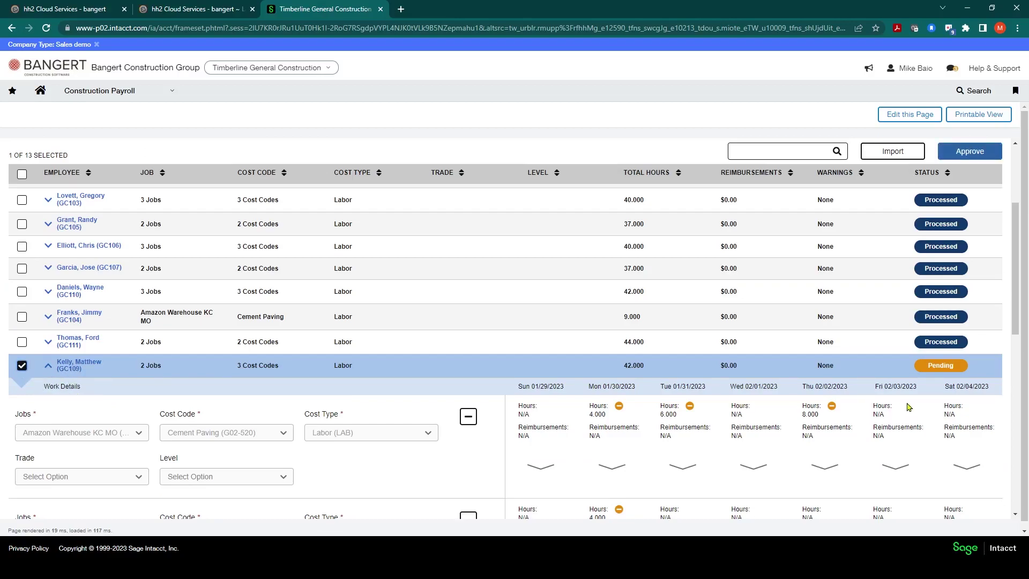
click(970, 151)
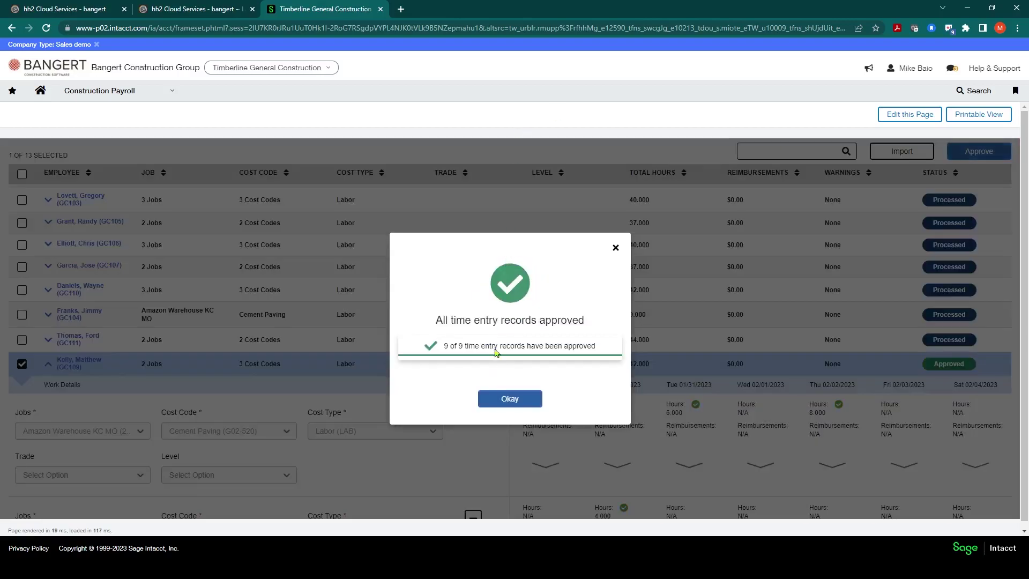
click(507, 397)
click(150, 94)
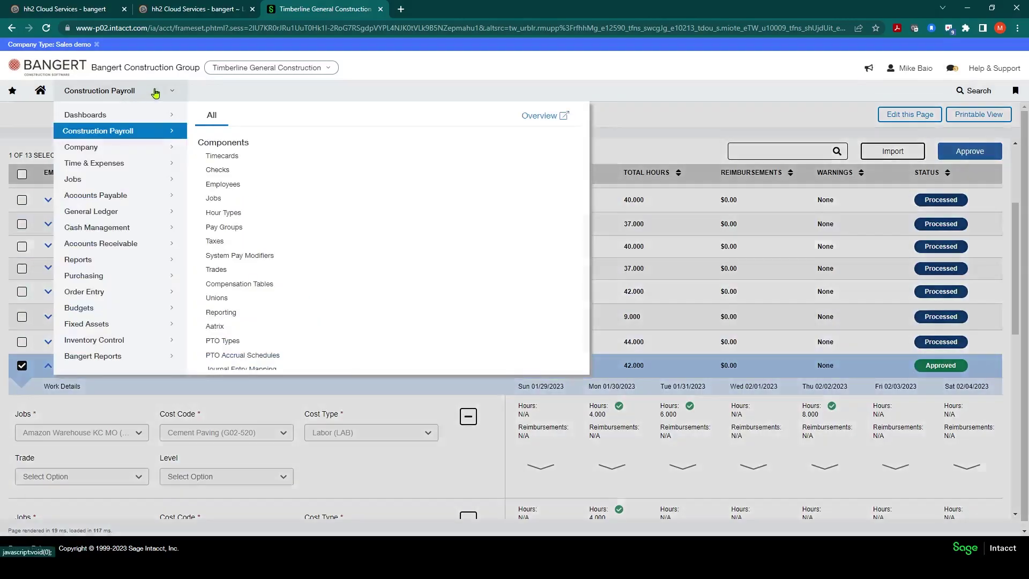
click(158, 6)
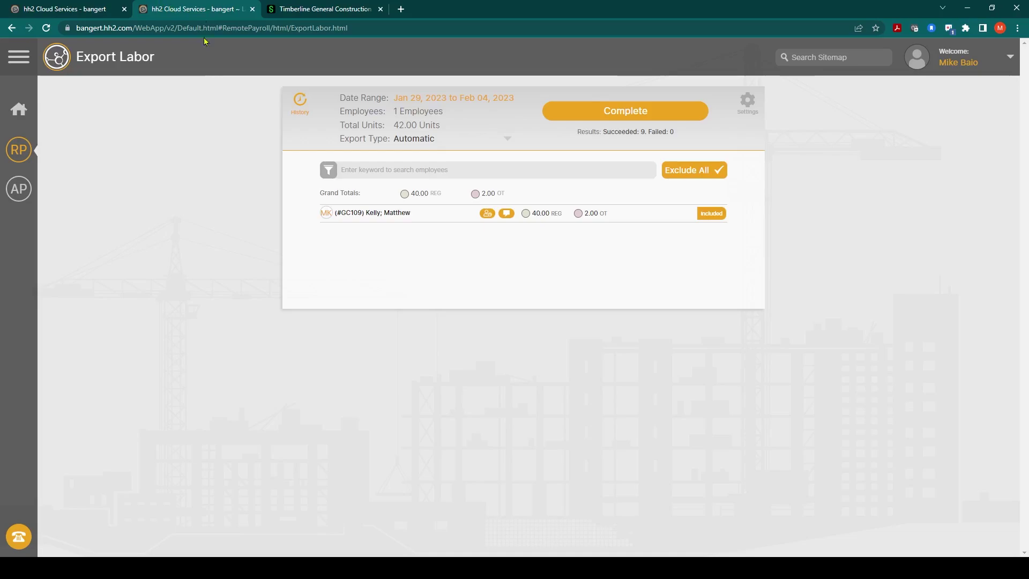